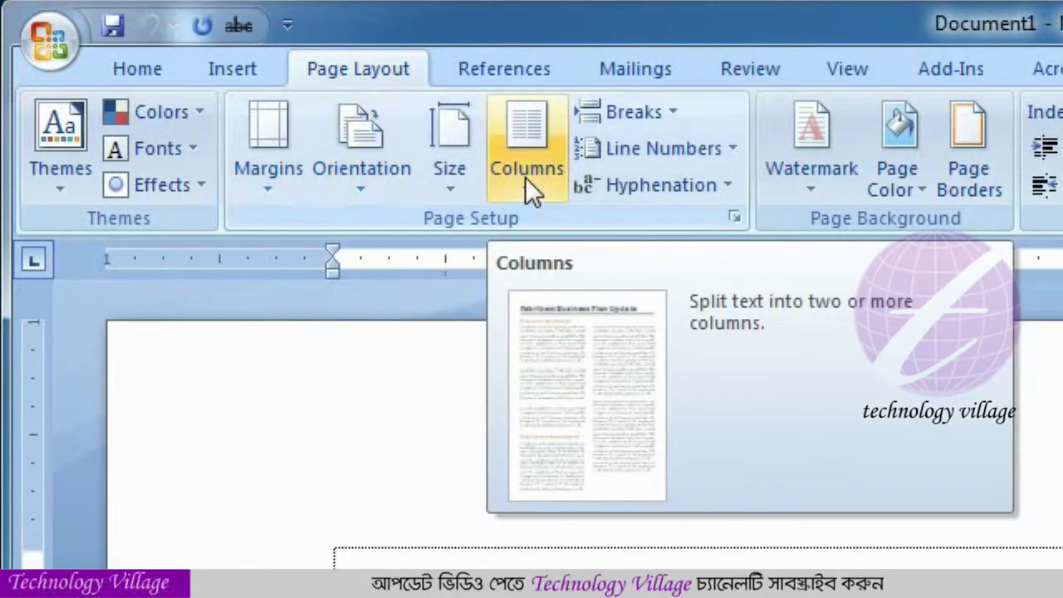
Apply the Two preset from the Columns list to split the page into two columns.
click(524, 177)
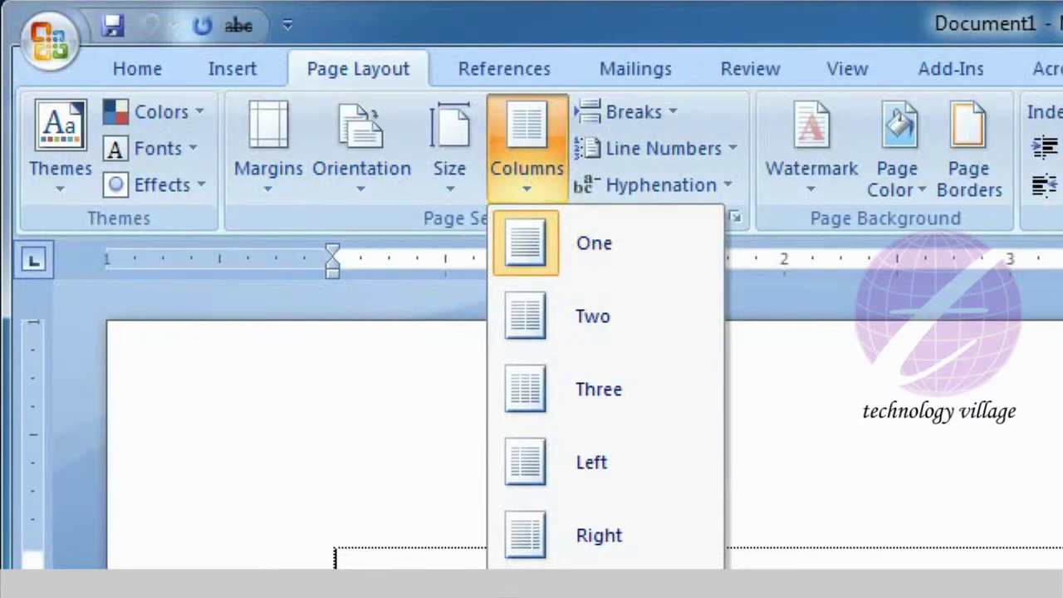
click(604, 331)
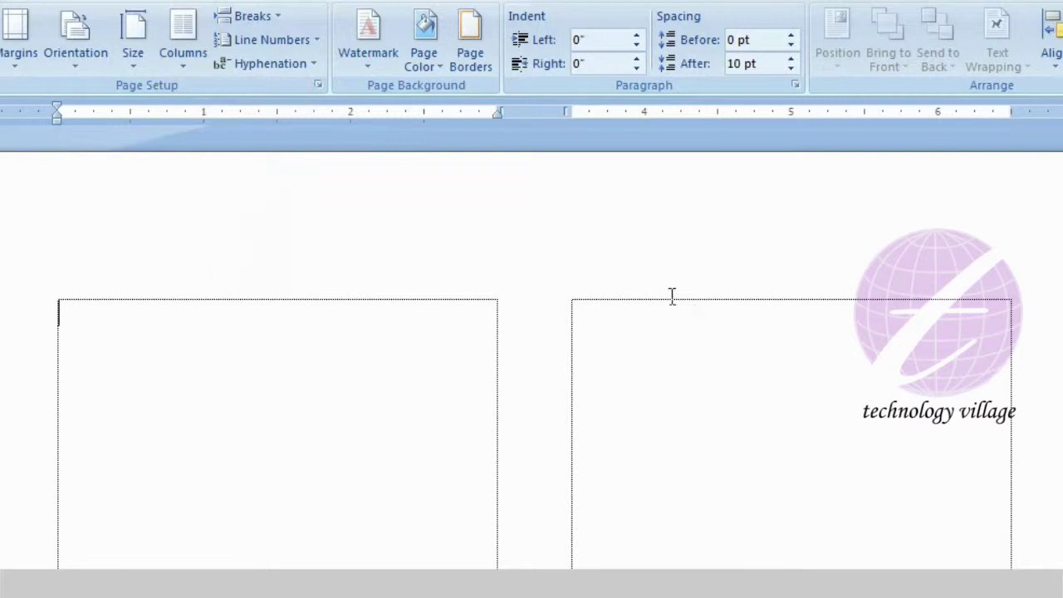
Try the Three column preset, then apply the Left preset: narrow left, wide right column.
click(186, 70)
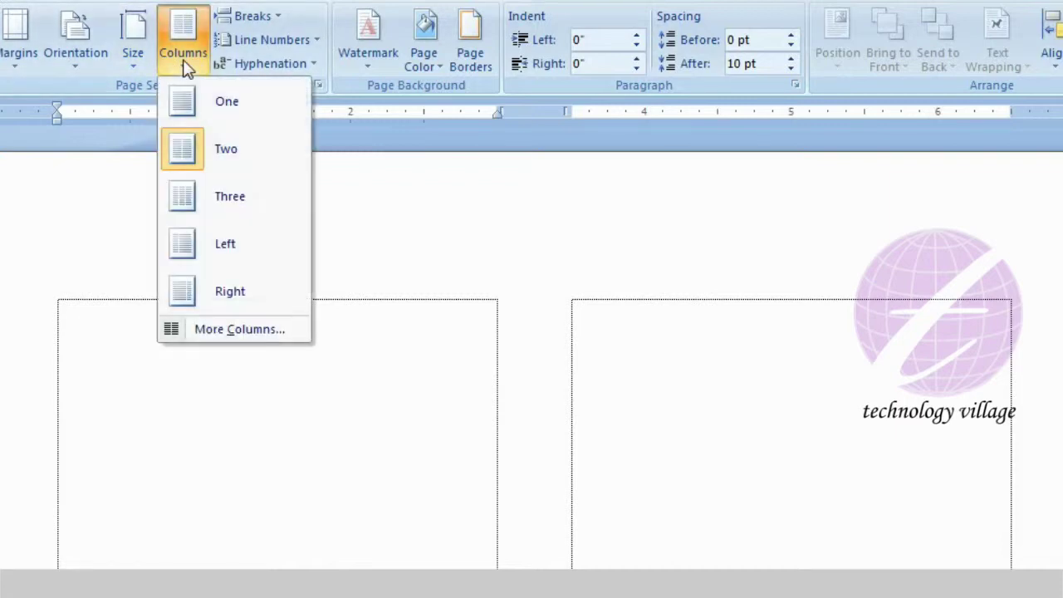
click(250, 214)
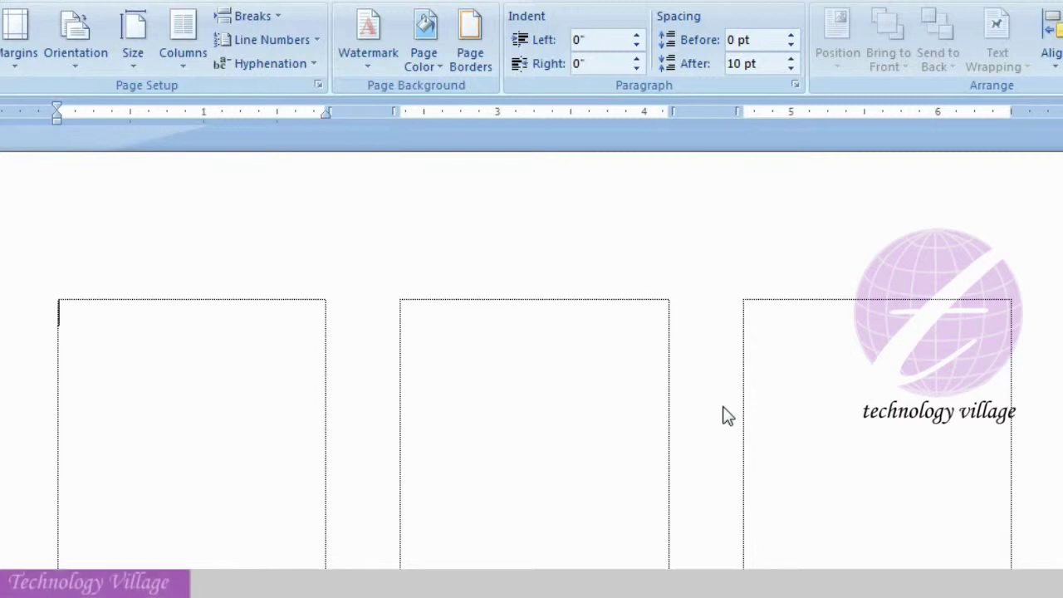
click(189, 67)
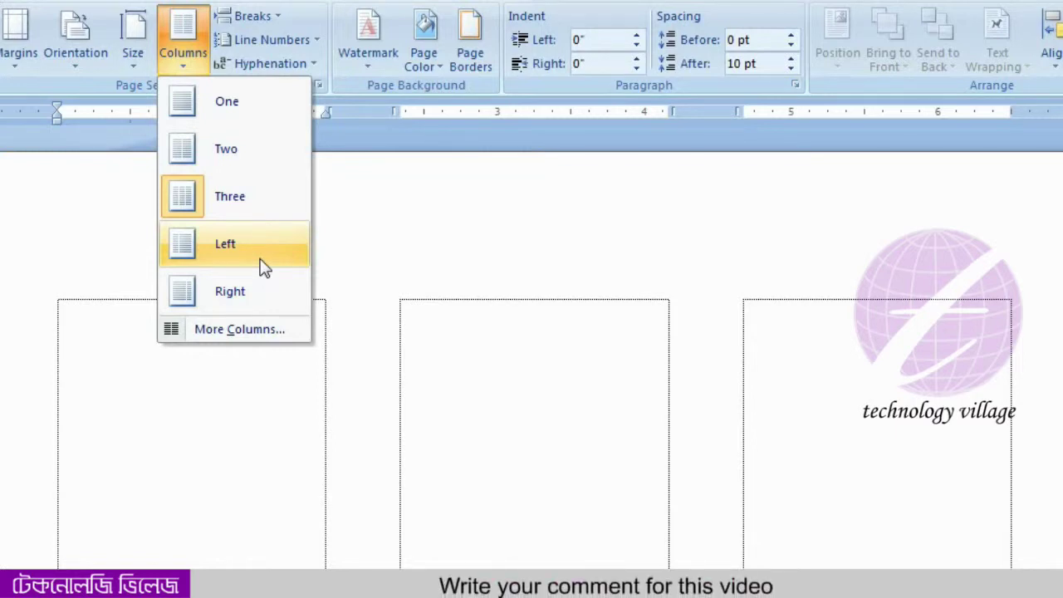
click(260, 259)
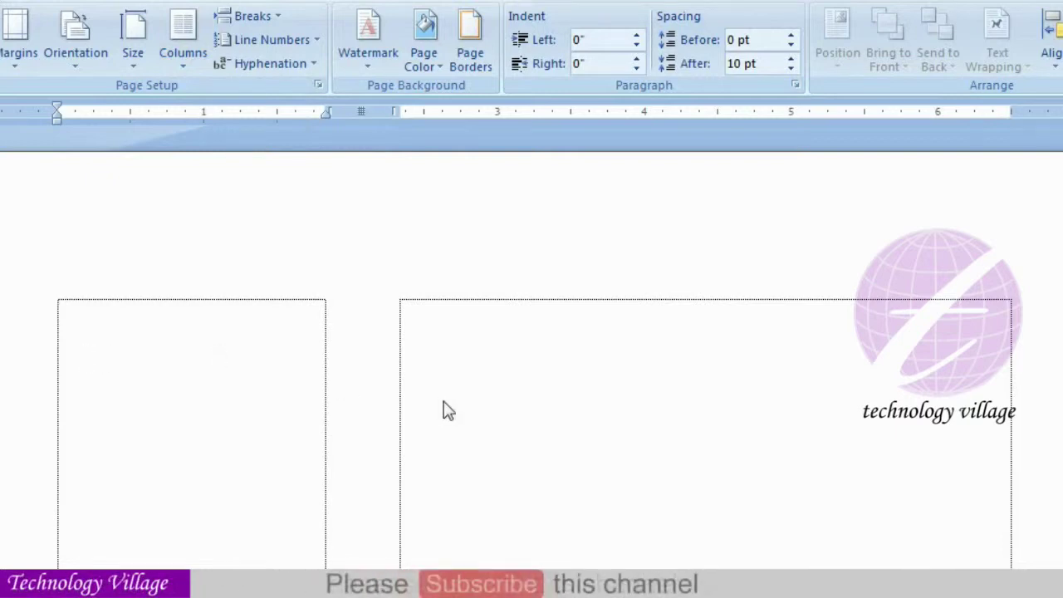
click(189, 71)
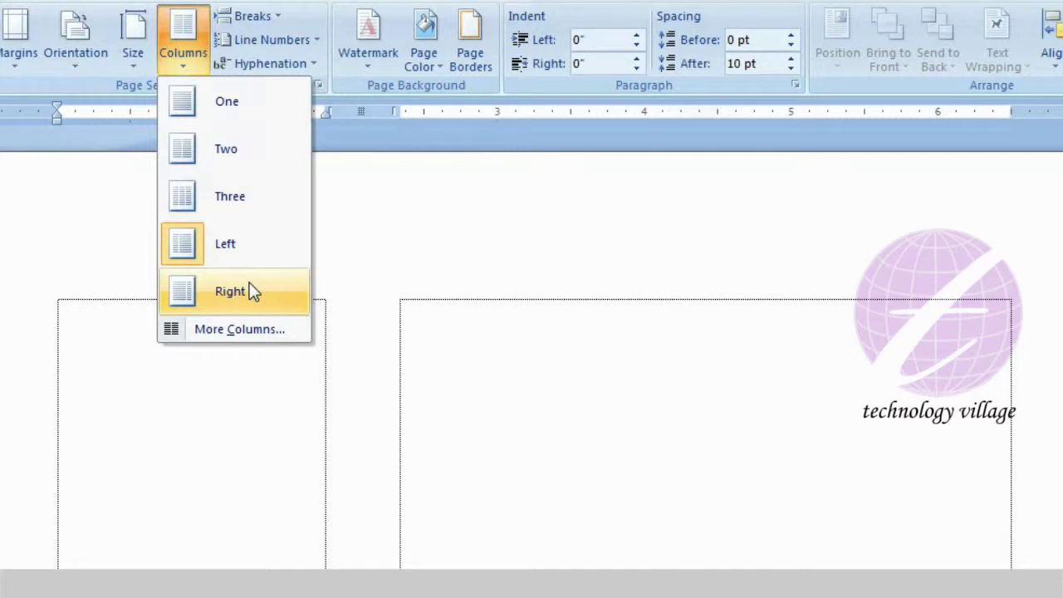
Try the Right preset (wide left, narrow right), then go back to three equal columns.
click(250, 290)
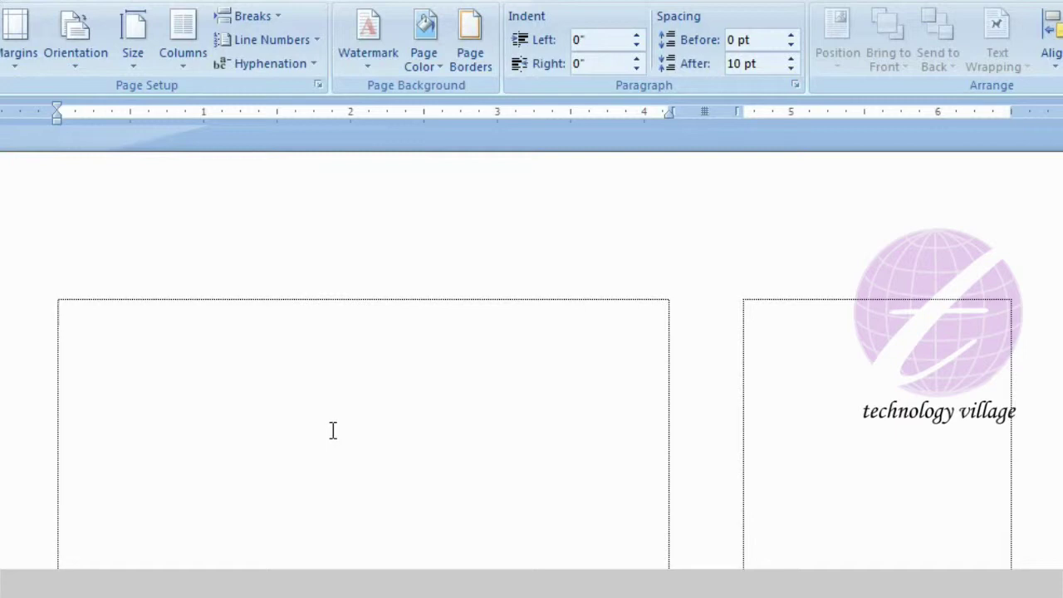
click(185, 64)
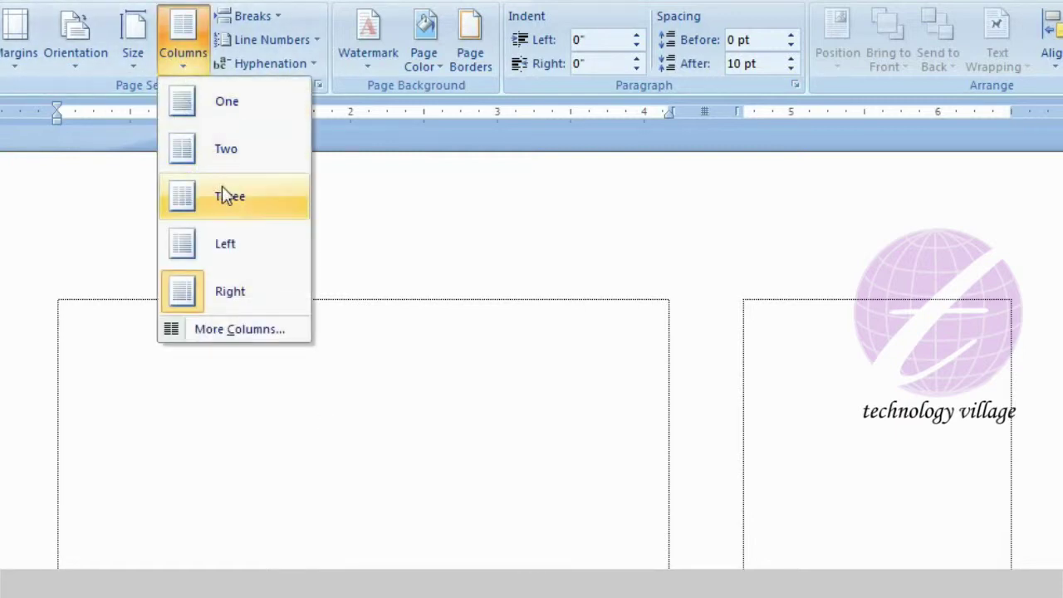
click(236, 203)
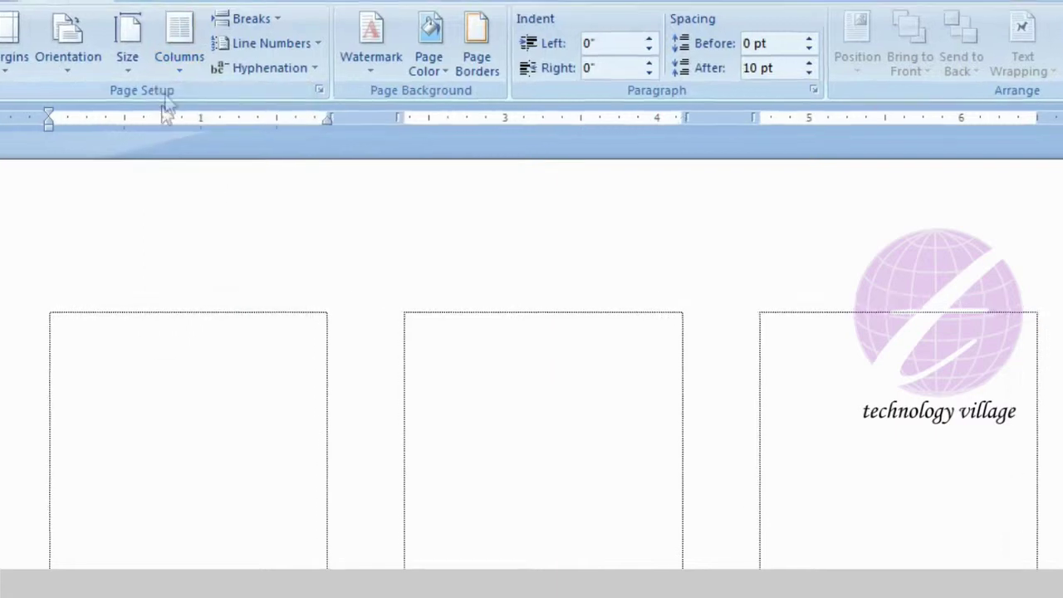
click(184, 65)
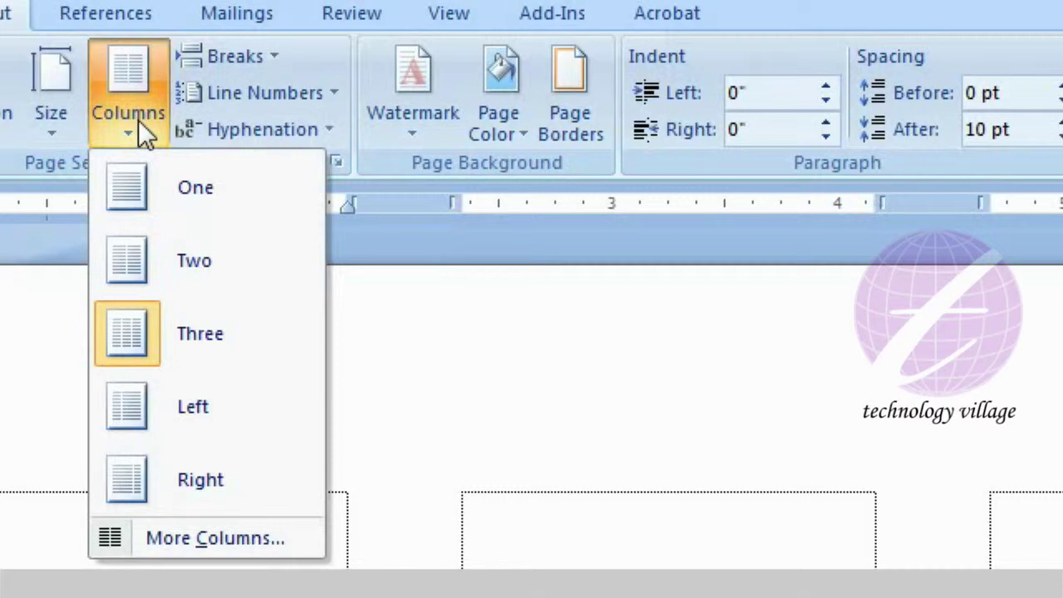
Set 5 equal columns in More Columns, each 0.9" wide with 0.5" spacing, for the whole document.
click(233, 538)
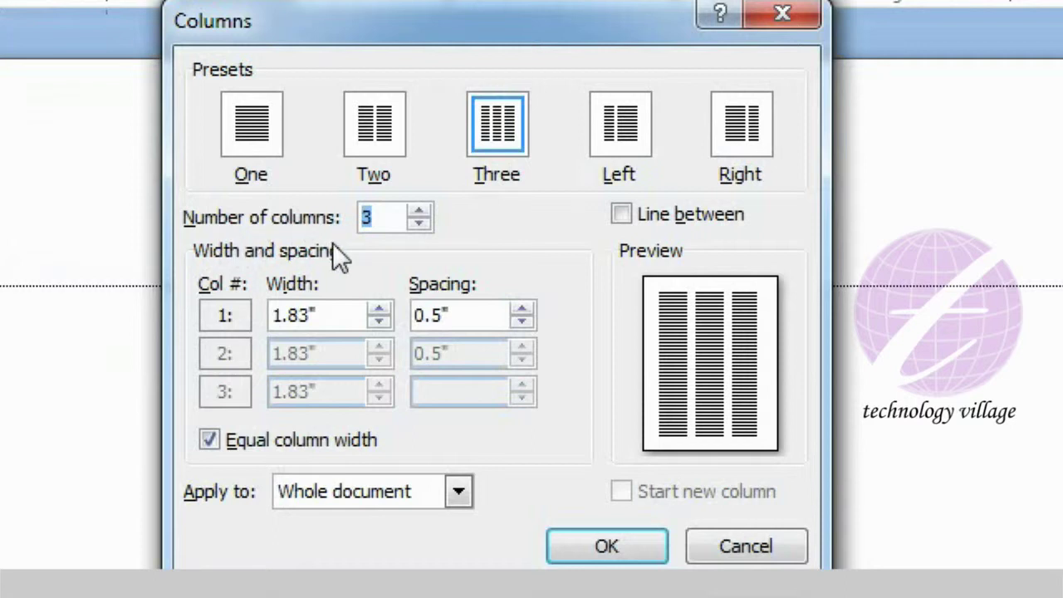
click(418, 211)
click(419, 211)
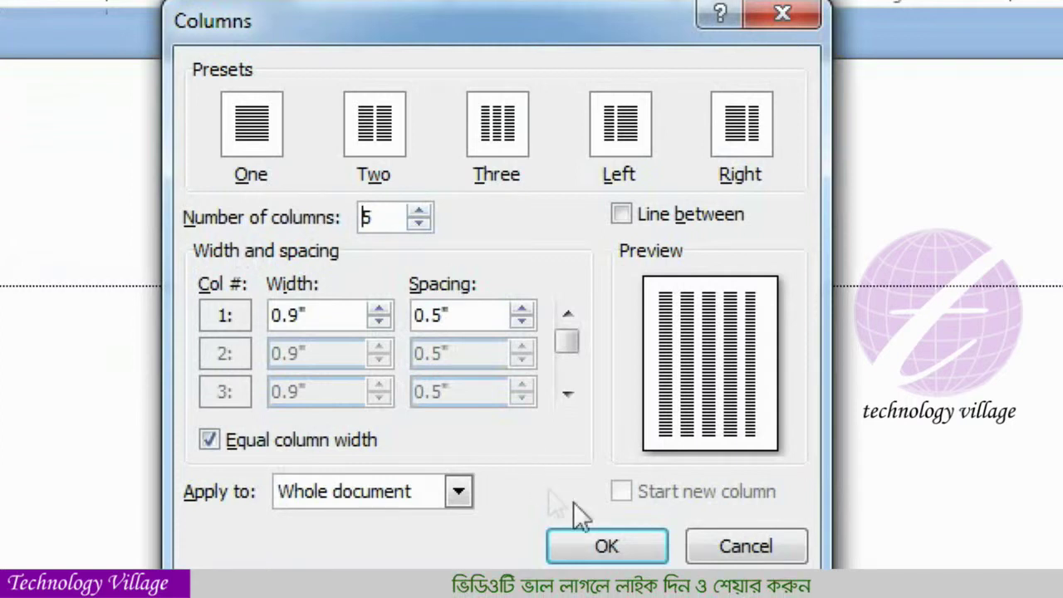
click(608, 548)
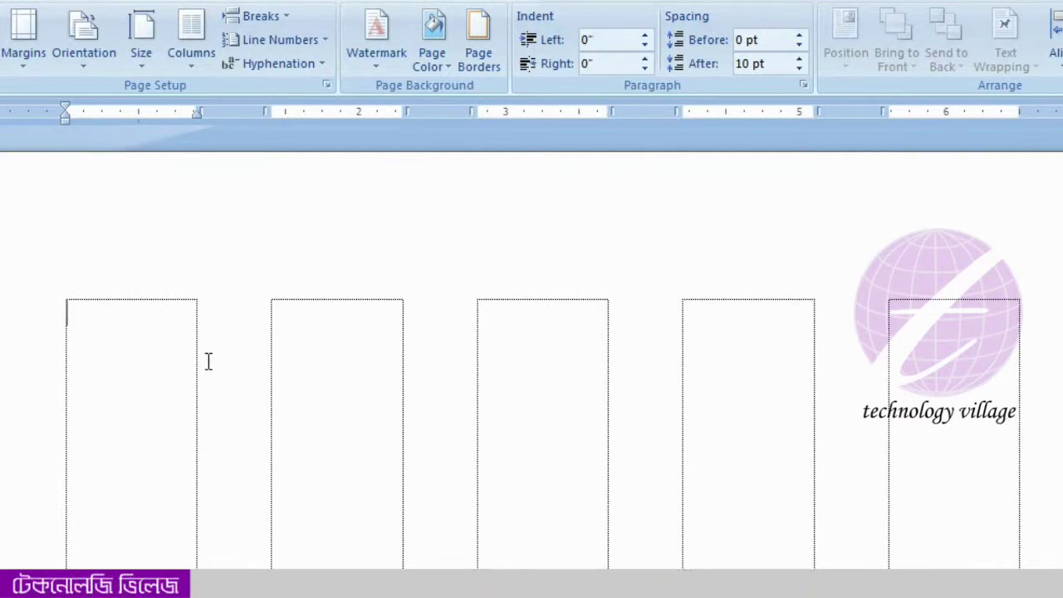
Cut the five columns' spacing to 0.3" in More Columns, then switch back to the Three preset.
click(194, 67)
click(262, 339)
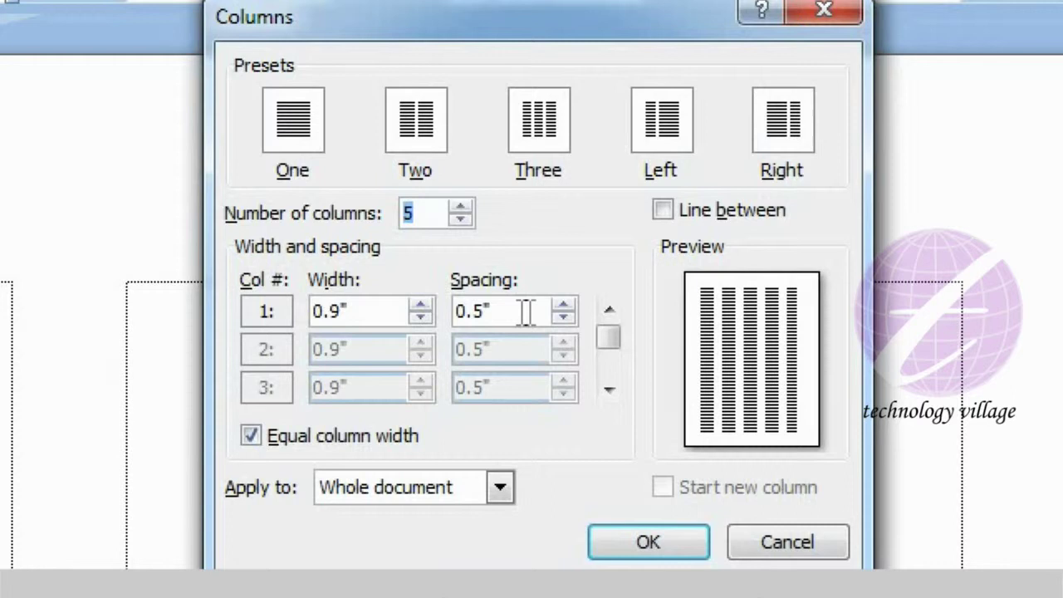
click(561, 314)
click(561, 314)
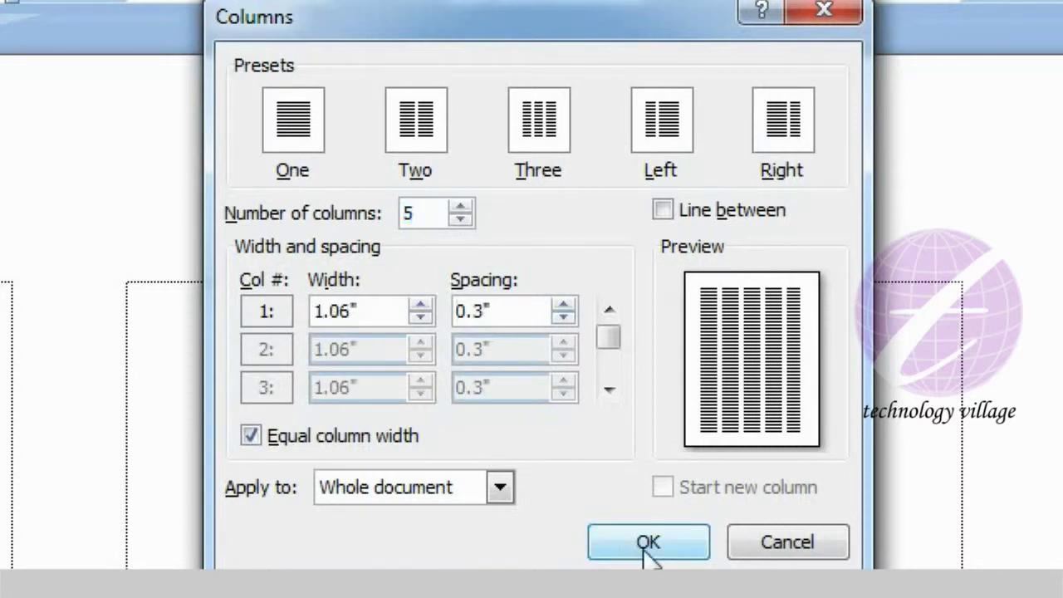
click(644, 543)
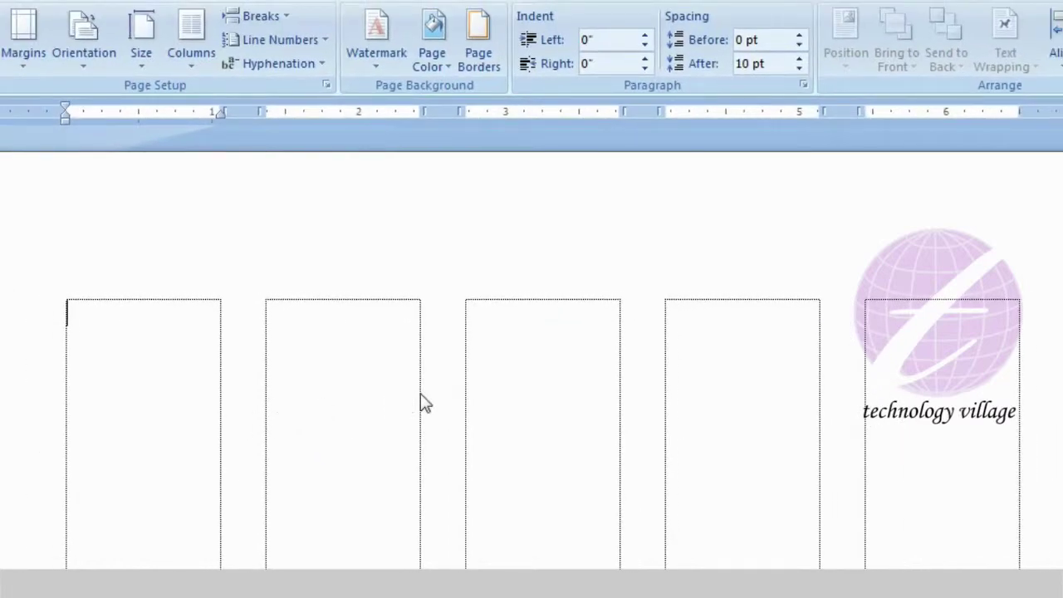
click(194, 65)
click(255, 199)
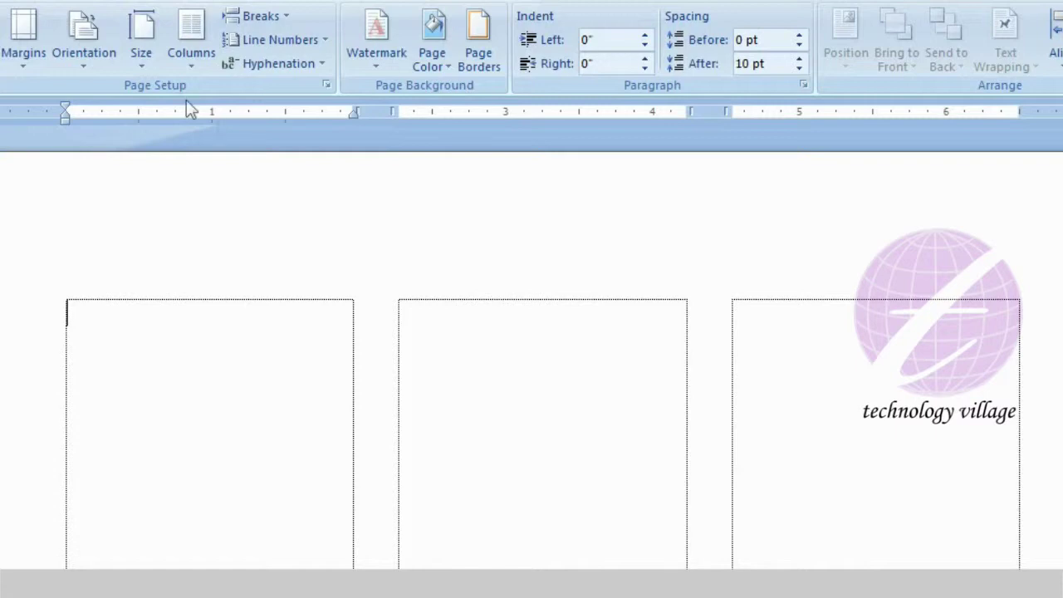
Turn off Equal column width, widen Col 1 to 2.3", and begin widening Col 3 toward 2".
click(188, 65)
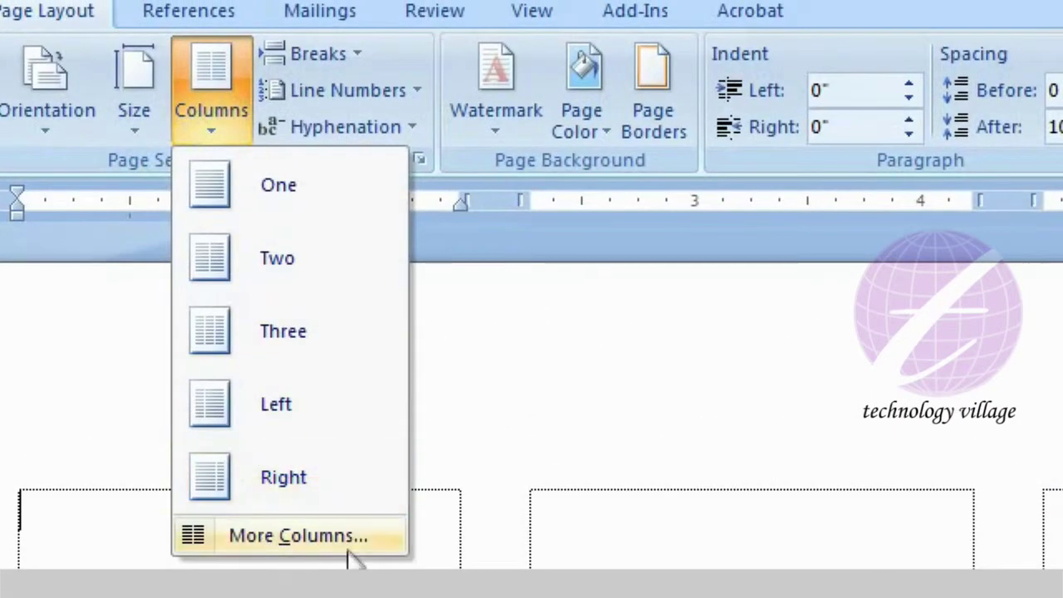
click(348, 548)
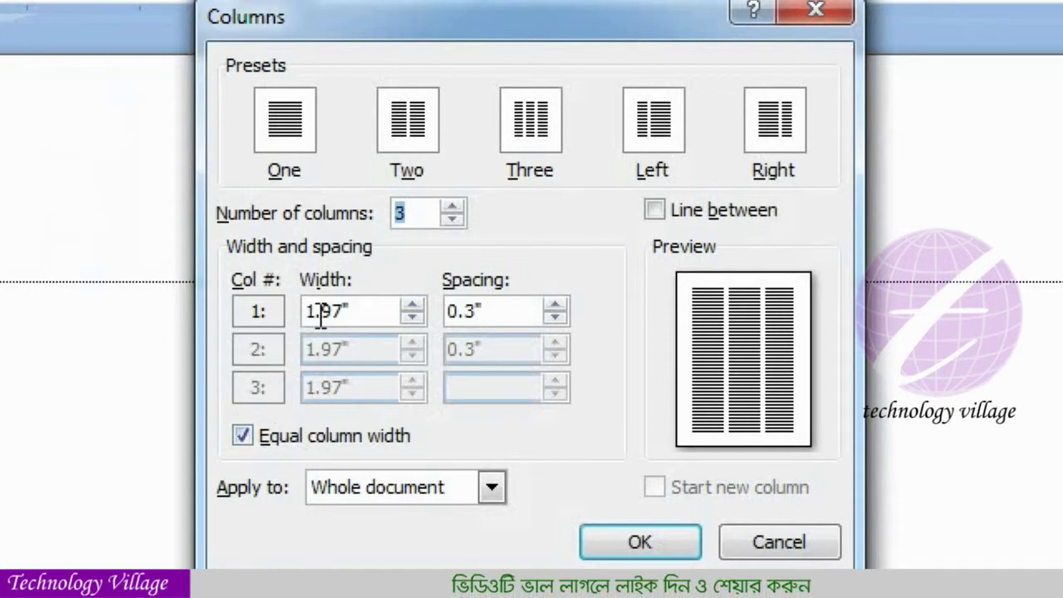
click(243, 434)
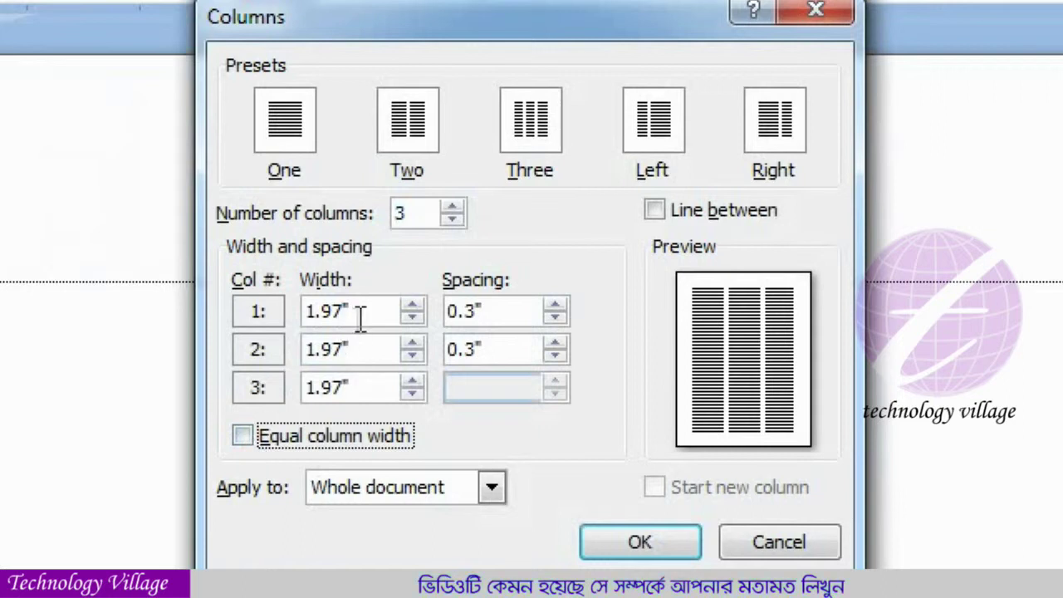
click(413, 304)
click(413, 304)
click(413, 305)
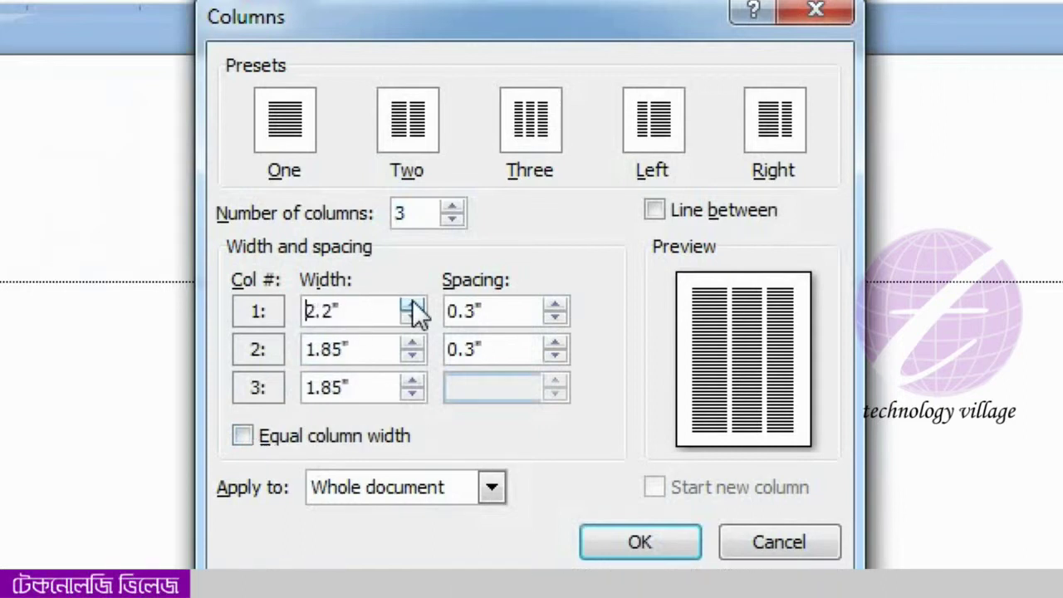
click(413, 305)
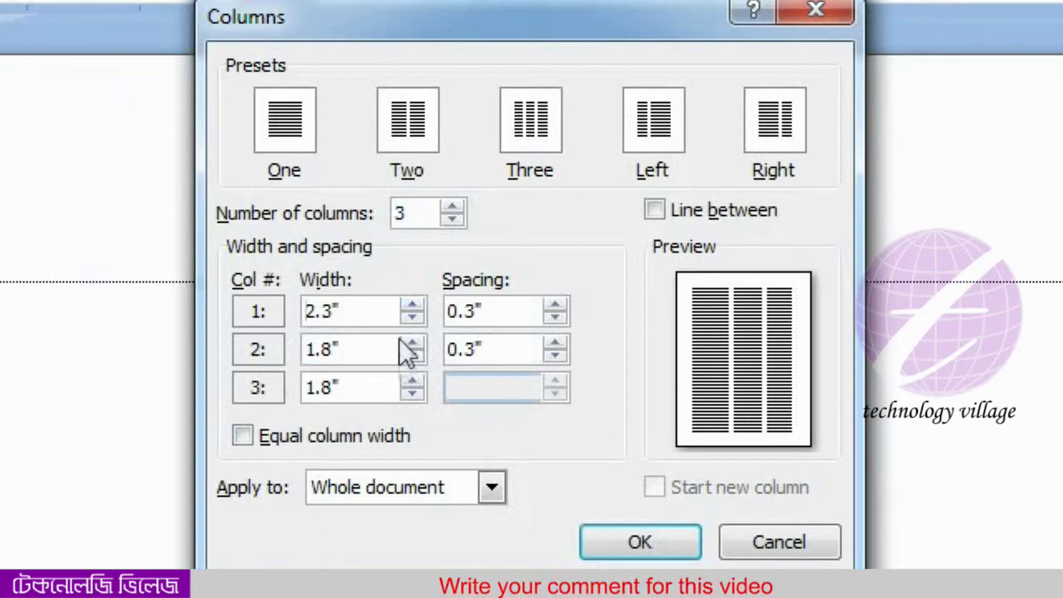
click(412, 381)
click(412, 381)
Set Col 3 to 2.3" and narrow Col 2 down to 1.5".
click(412, 381)
click(412, 382)
click(412, 381)
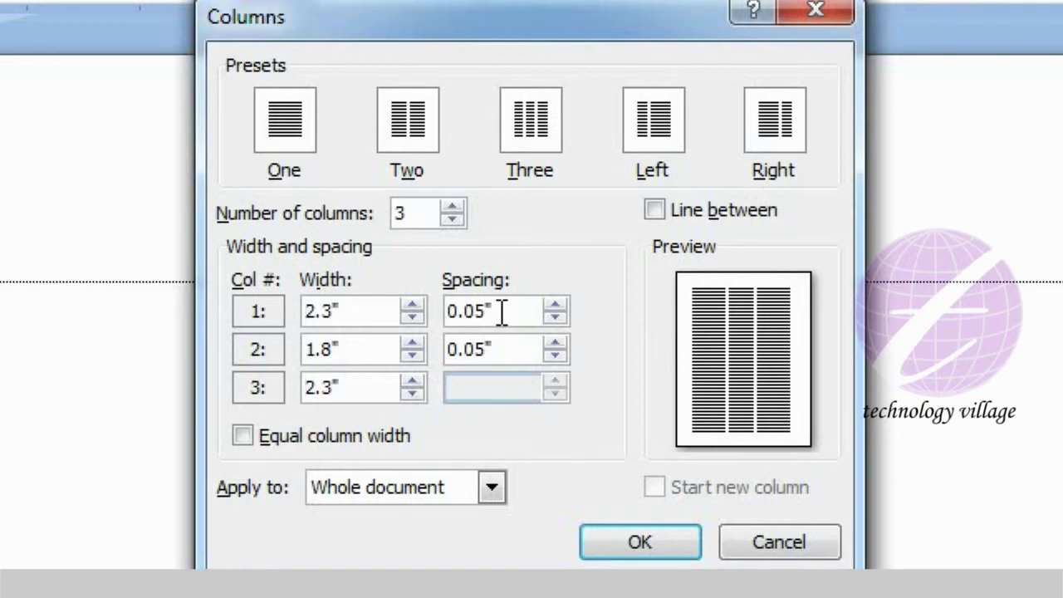
click(412, 355)
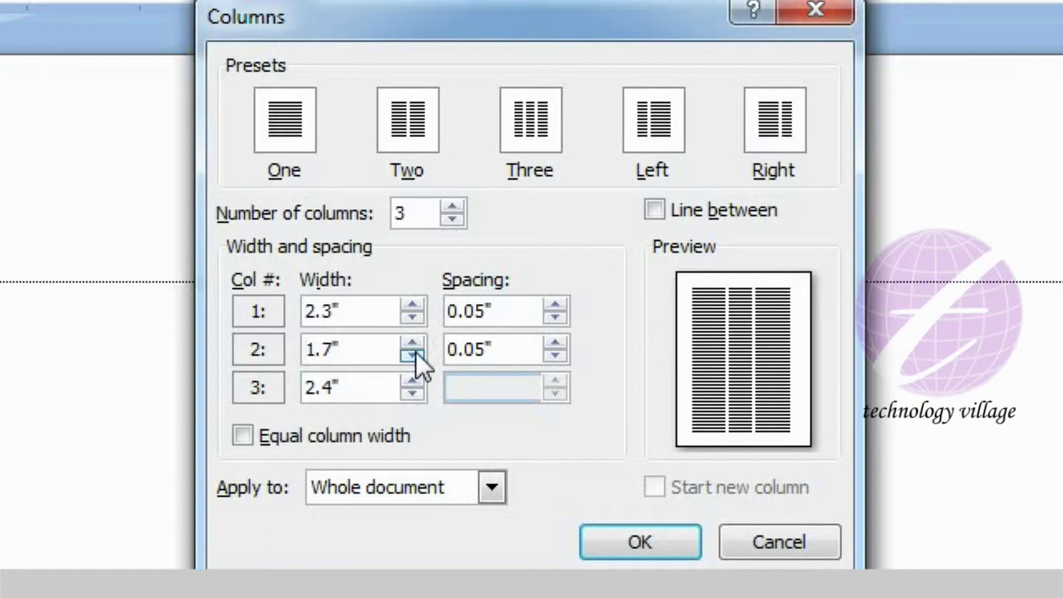
click(413, 355)
click(413, 353)
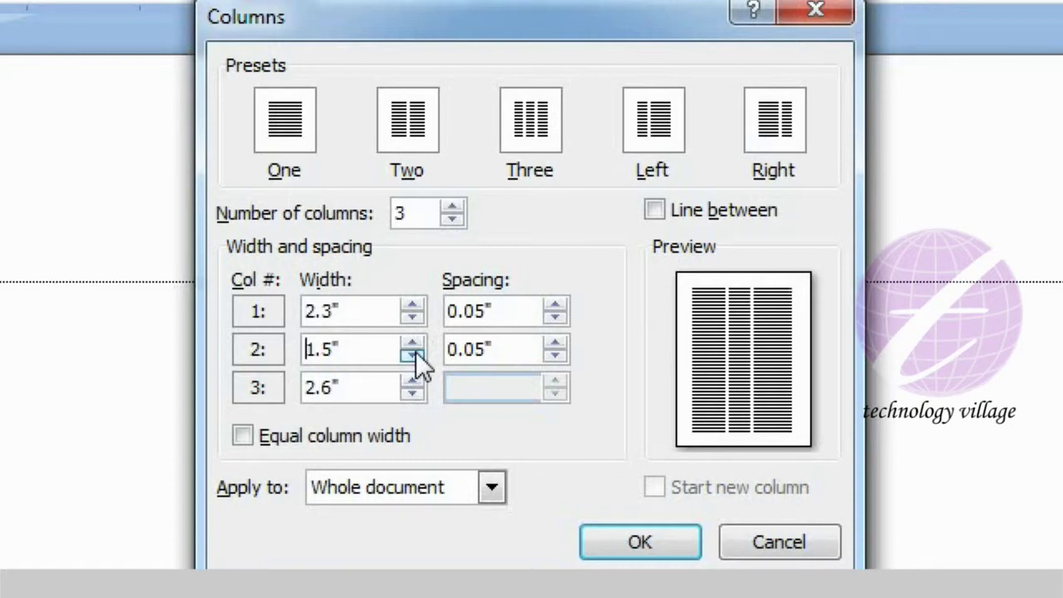
click(412, 394)
click(412, 394)
click(412, 395)
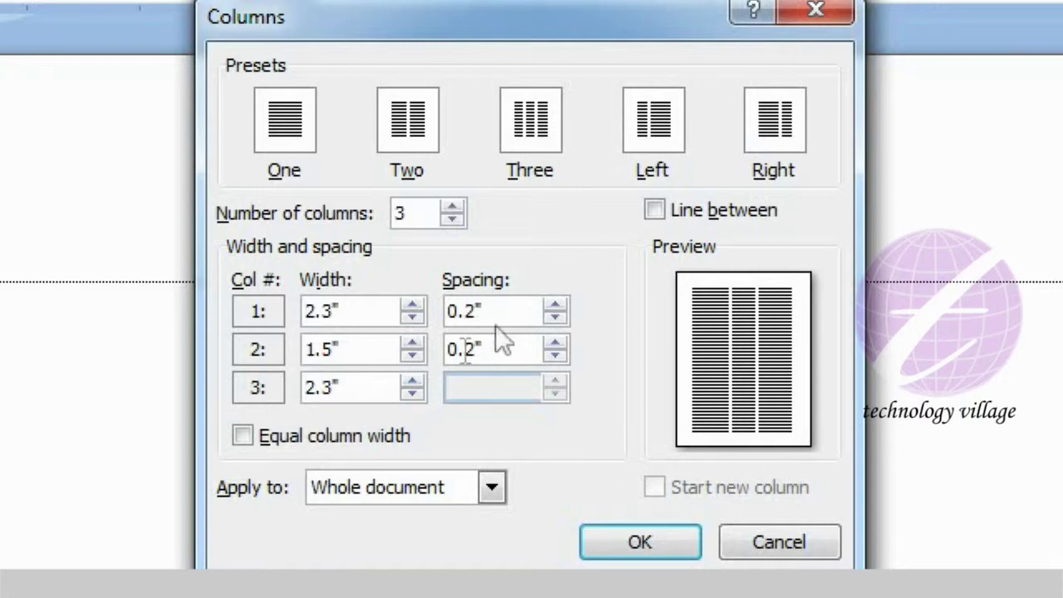
Widen both column gaps, restore Col 3 to 2.3", and apply widths 2.3/1.42/2.3" with 0.24" spacing.
click(554, 305)
click(554, 305)
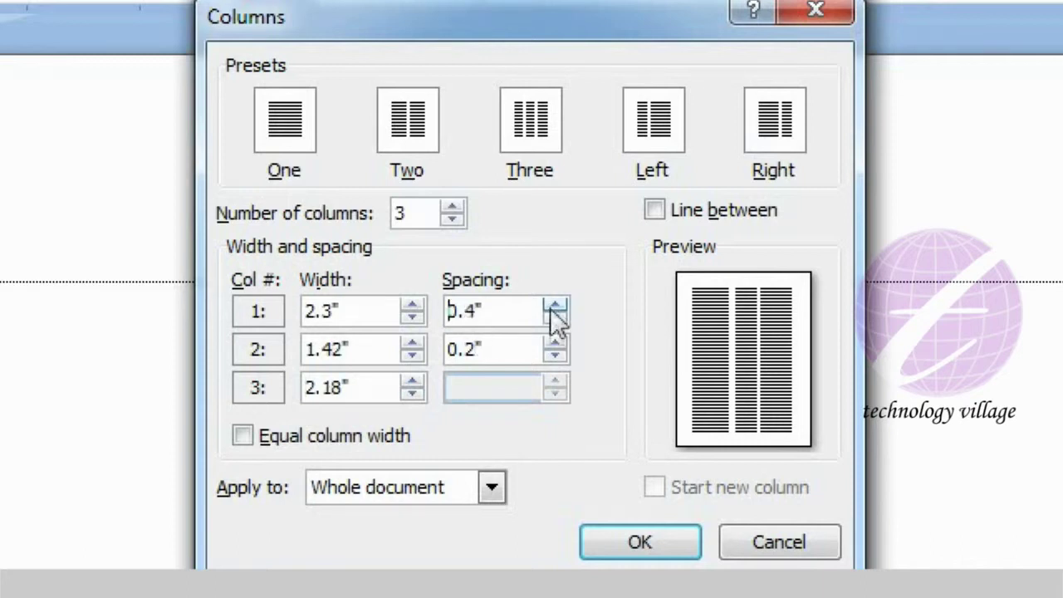
click(555, 342)
click(555, 342)
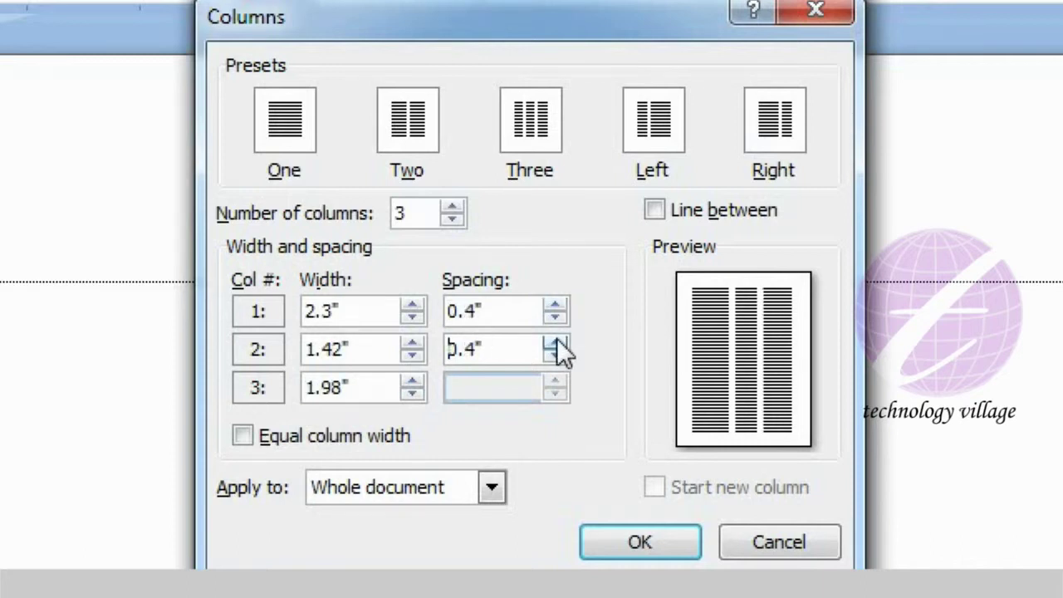
click(410, 381)
click(410, 381)
click(410, 381)
click(410, 381)
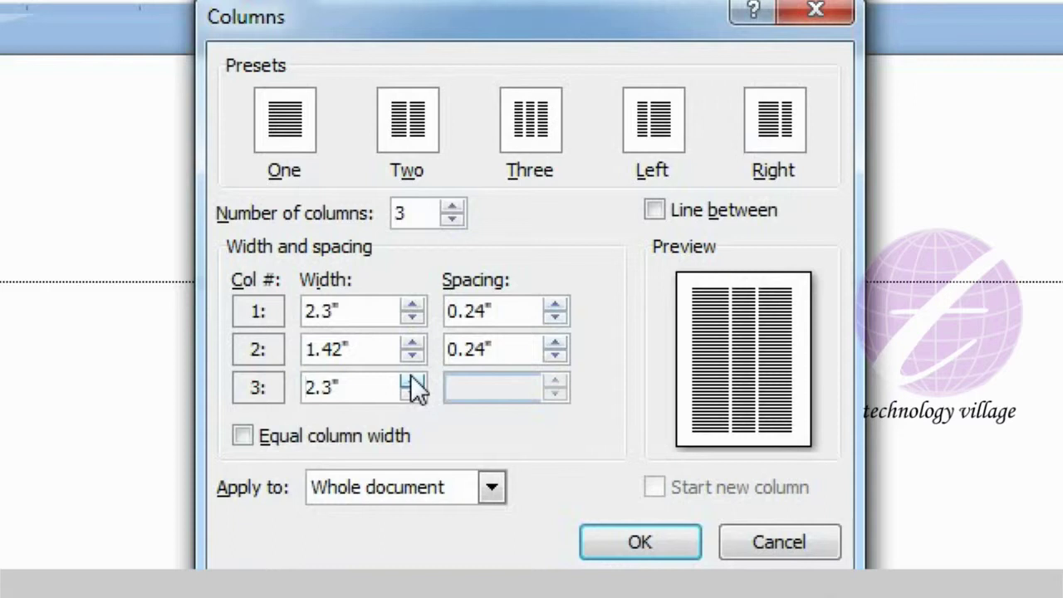
click(616, 548)
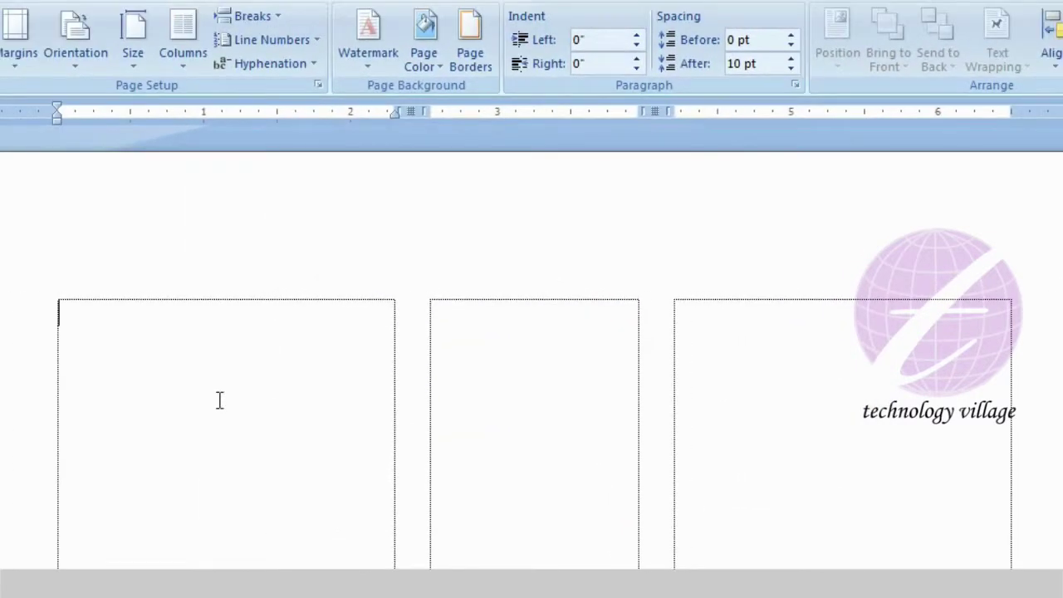